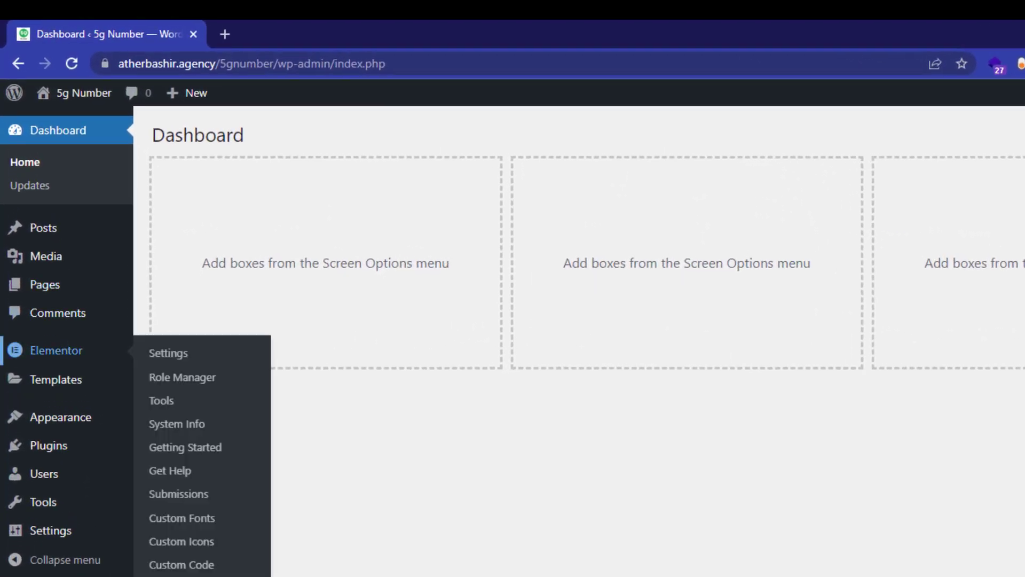
Step: Open Elementor > Custom Fonts from the admin sidebar and find it restricted to Pro users
{"action": "left_click", "coordinate": [181, 518]}
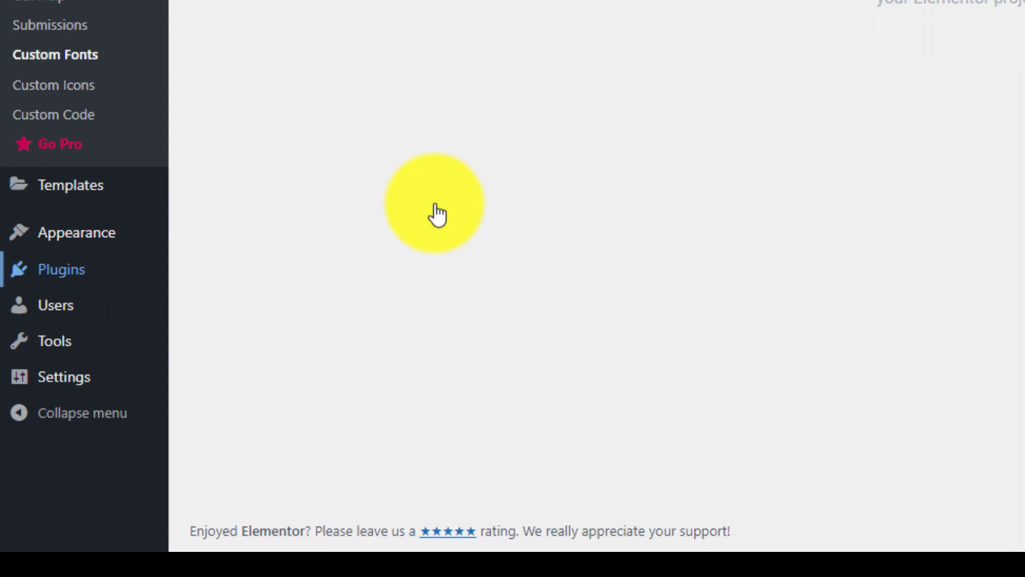
Step: Search Add Plugins for 'custom fonts', then install and activate the Custom Fonts plugin
{"action": "mouse_move", "coordinate": [60, 269]}
{"action": "left_click", "coordinate": [212, 309]}
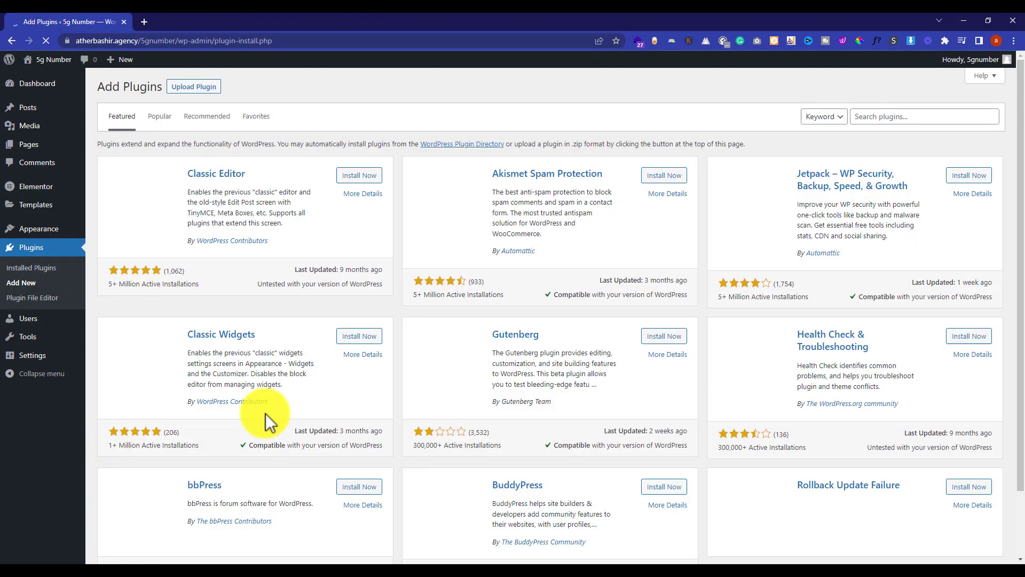
{"action": "left_click", "coordinate": [885, 118]}
{"action": "type", "text": "custom"}
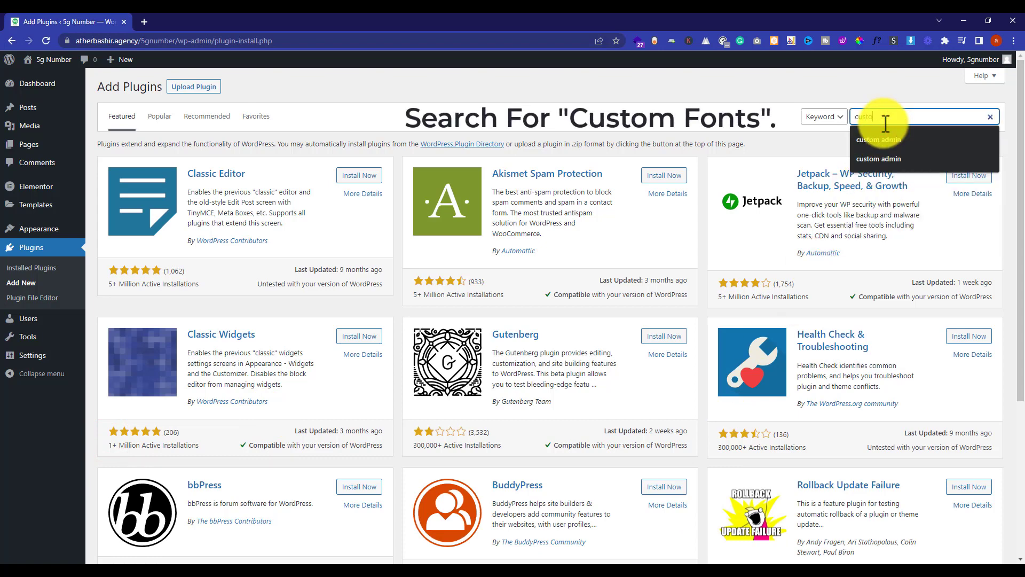
{"action": "type", "text": " fonts"}
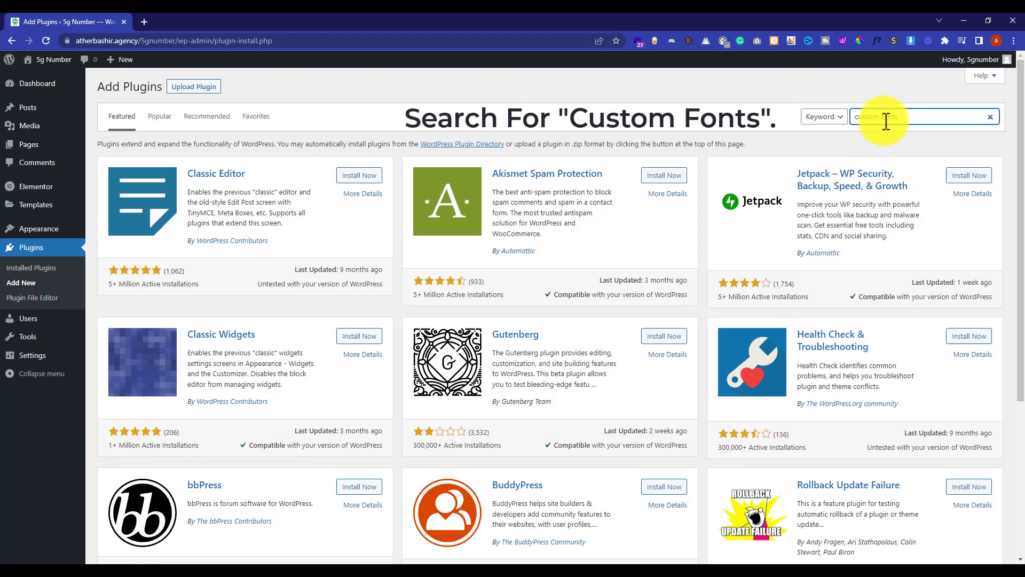
{"action": "key", "text": "Return"}
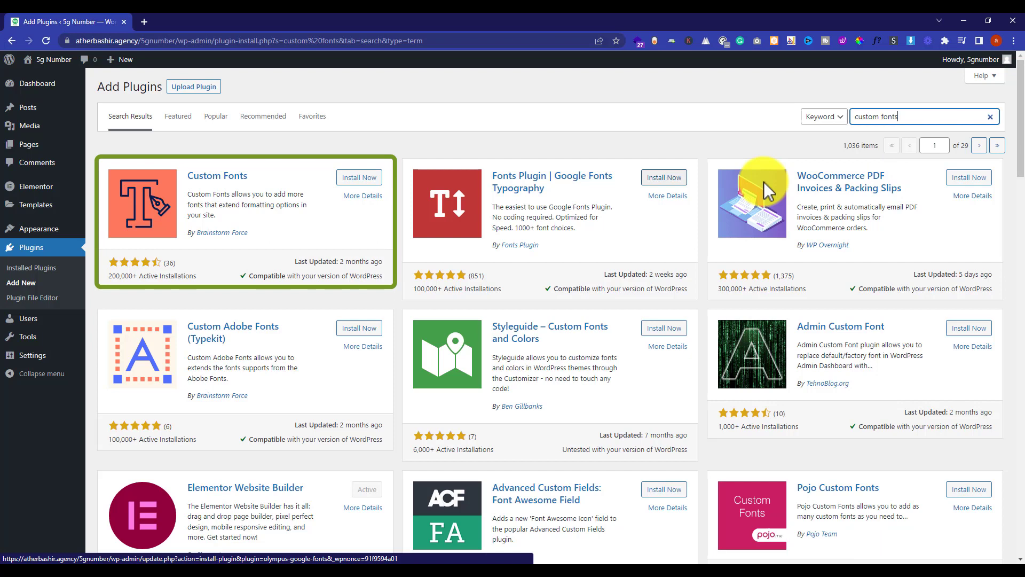
{"action": "left_click", "coordinate": [358, 177]}
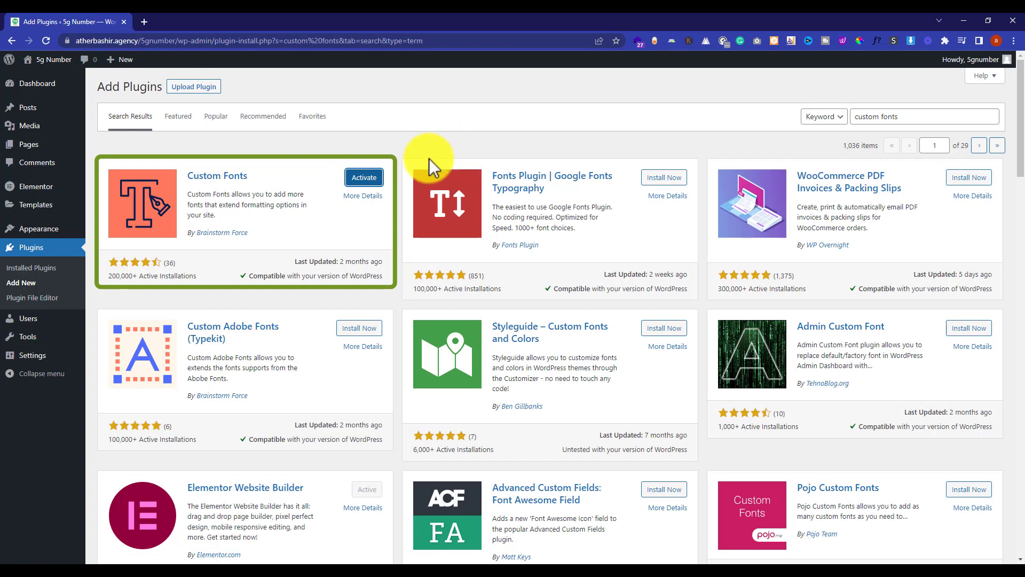
{"action": "left_click", "coordinate": [364, 177]}
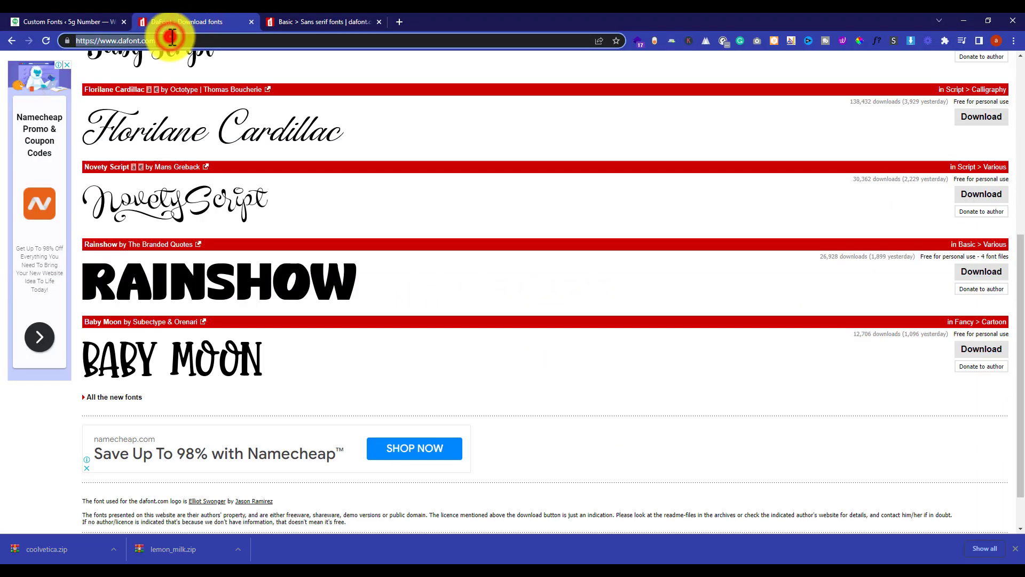
Step: Load dafont.com and download the Coolvetica font from the Sans serif listing
{"action": "left_click", "coordinate": [172, 39]}
{"action": "key", "text": "Return"}
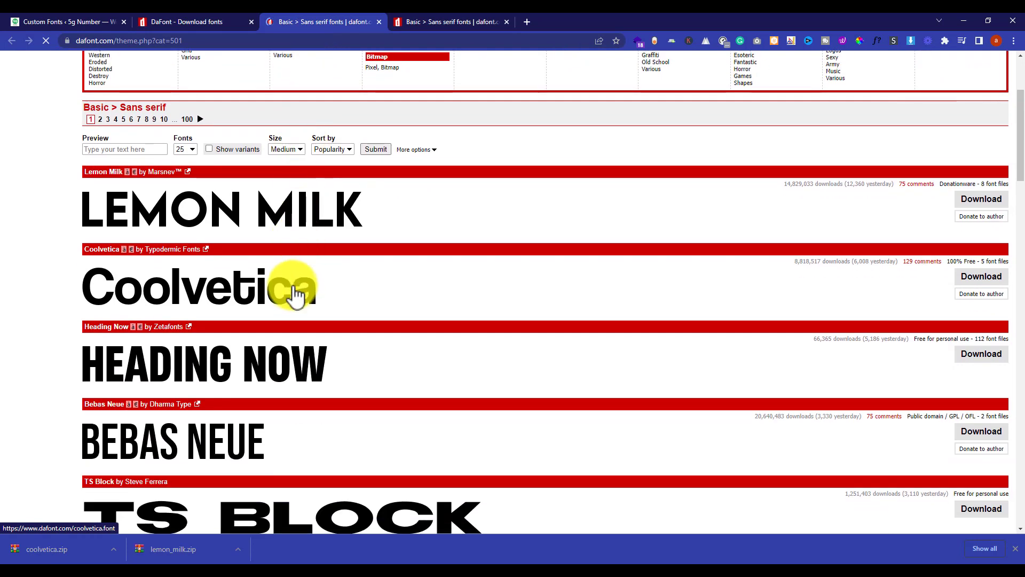
{"action": "left_click", "coordinate": [984, 277]}
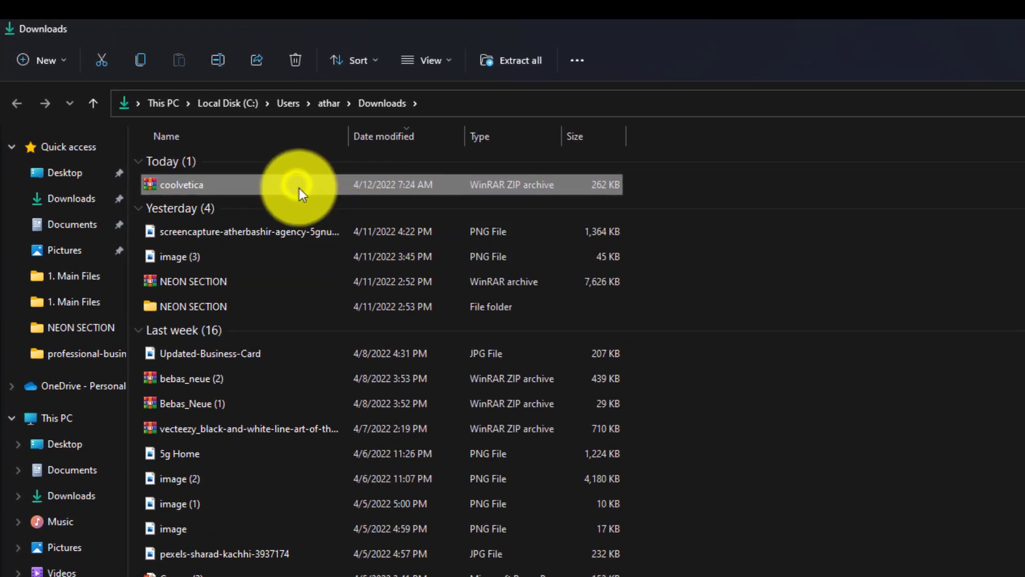
Step: Extract coolvetica.zip in Downloads and open the coolvetica folder to view its font files
{"action": "right_click", "coordinate": [297, 185]}
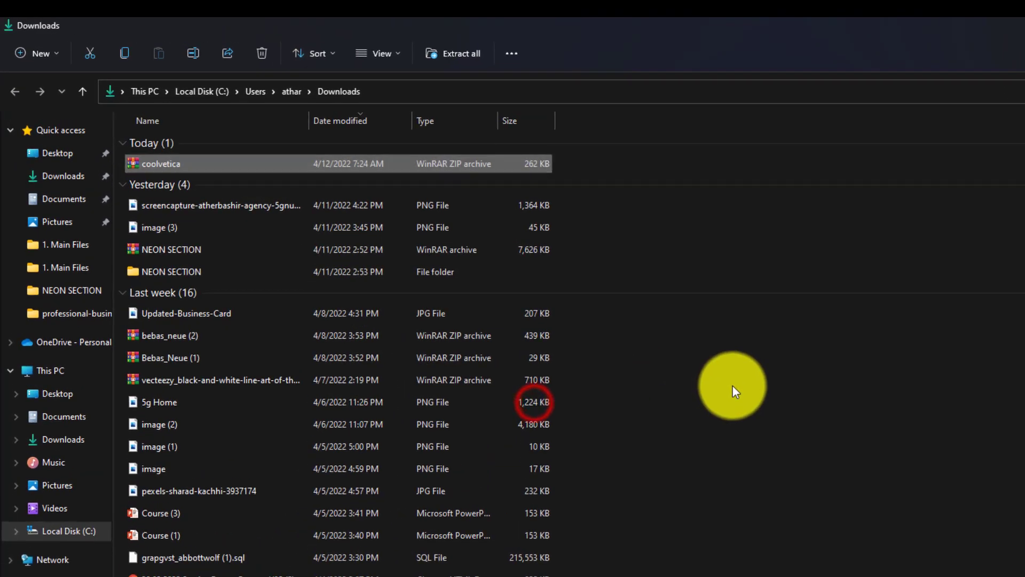
{"action": "double_click", "coordinate": [233, 195]}
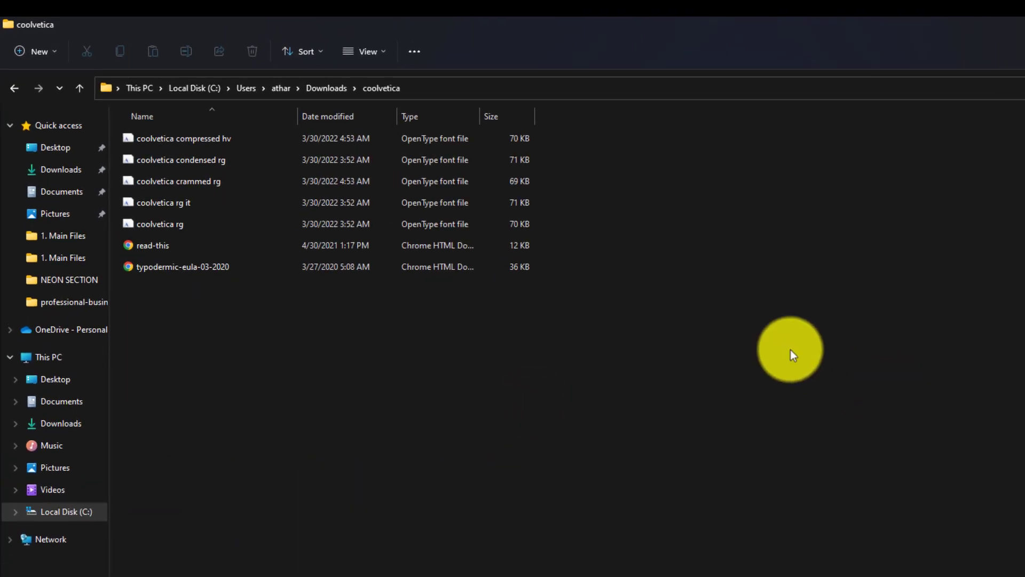
{"action": "left_click", "coordinate": [423, 224]}
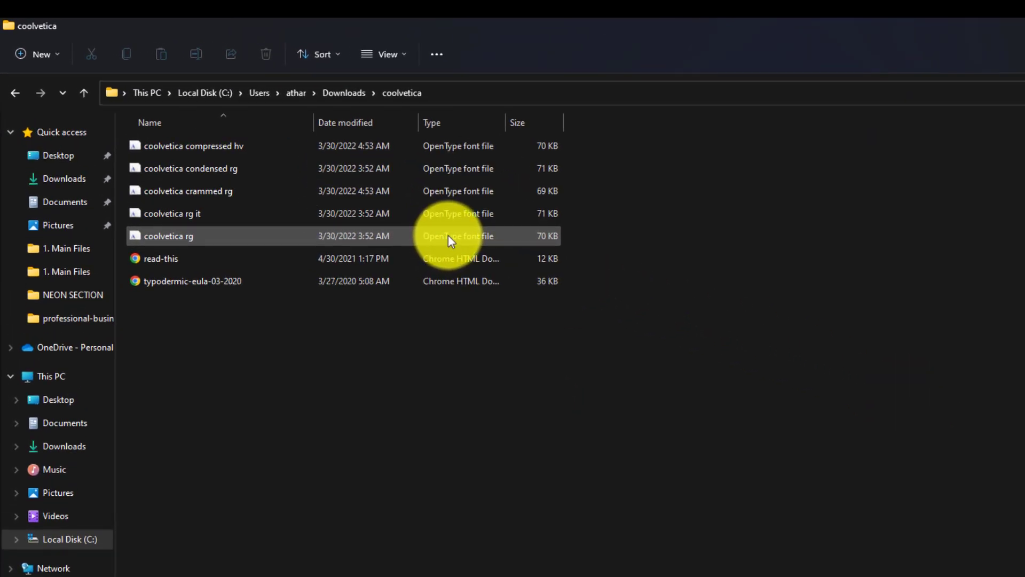
{"action": "left_click", "coordinate": [880, 357]}
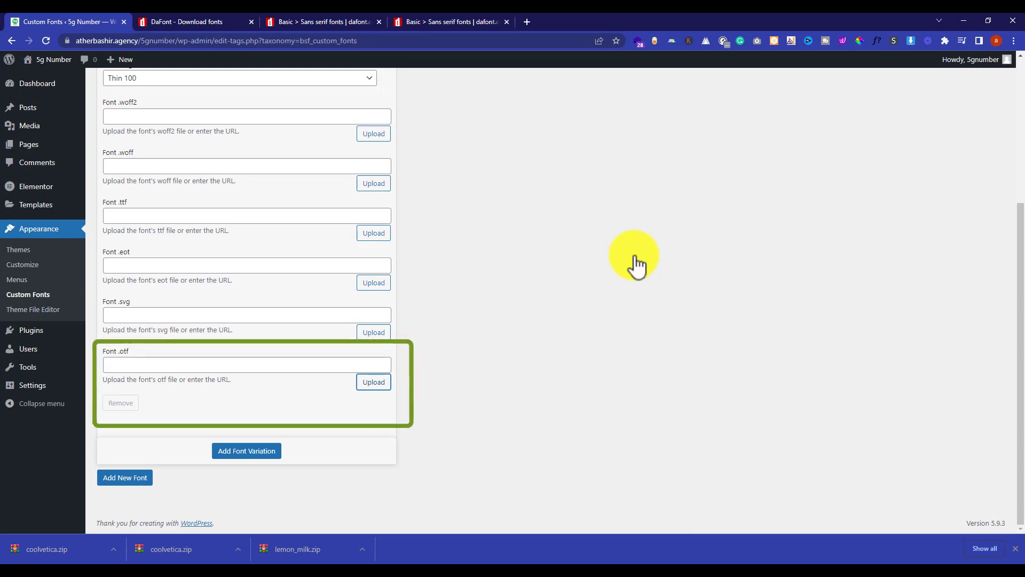
Step: Upload 'coolvetica compressed hv' to the media library and use it as the Font .otf file
{"action": "left_click", "coordinate": [373, 382]}
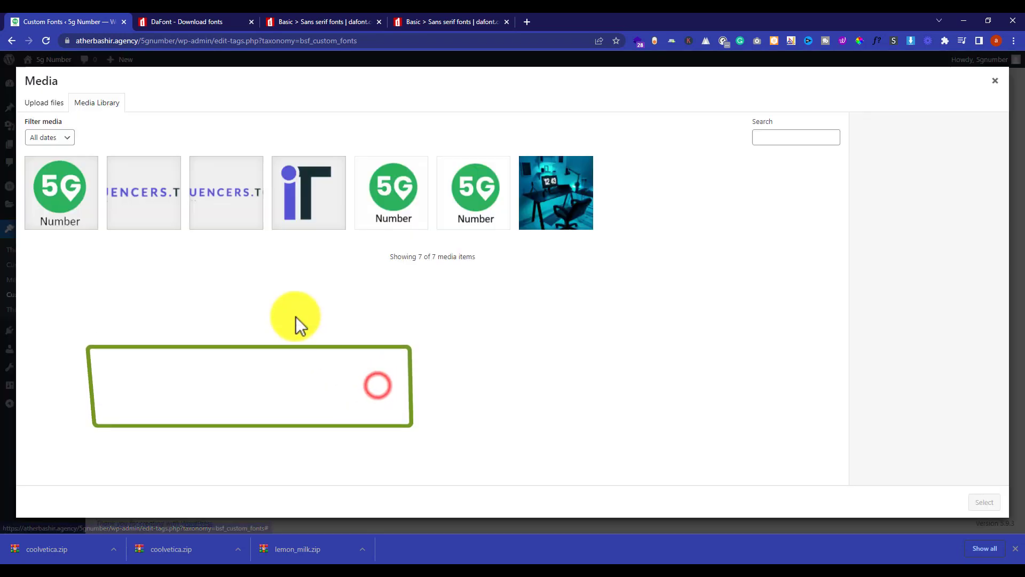
{"action": "left_click", "coordinate": [44, 102]}
{"action": "left_click", "coordinate": [510, 279]}
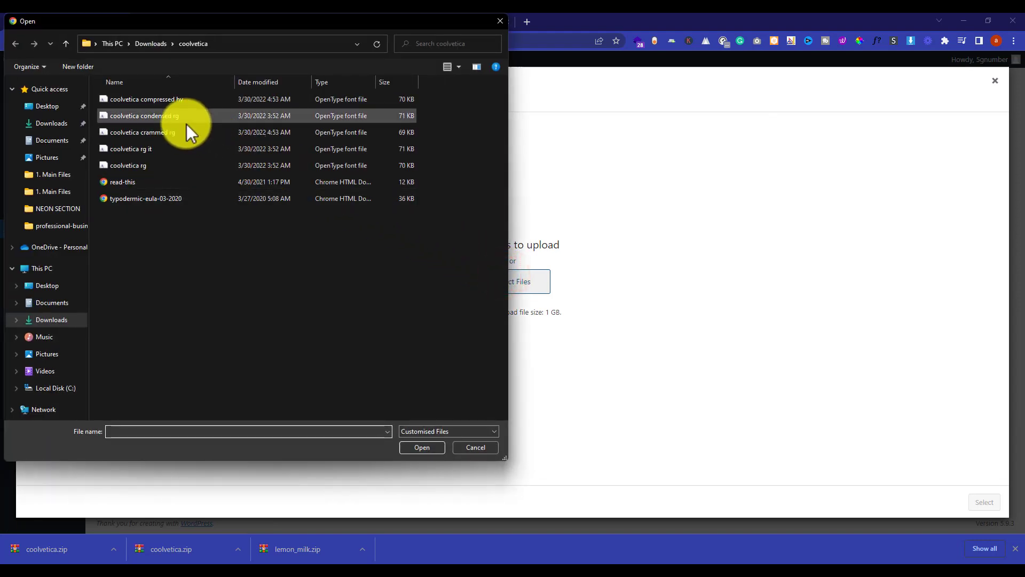
{"action": "left_click", "coordinate": [182, 99]}
{"action": "left_click", "coordinate": [422, 447]}
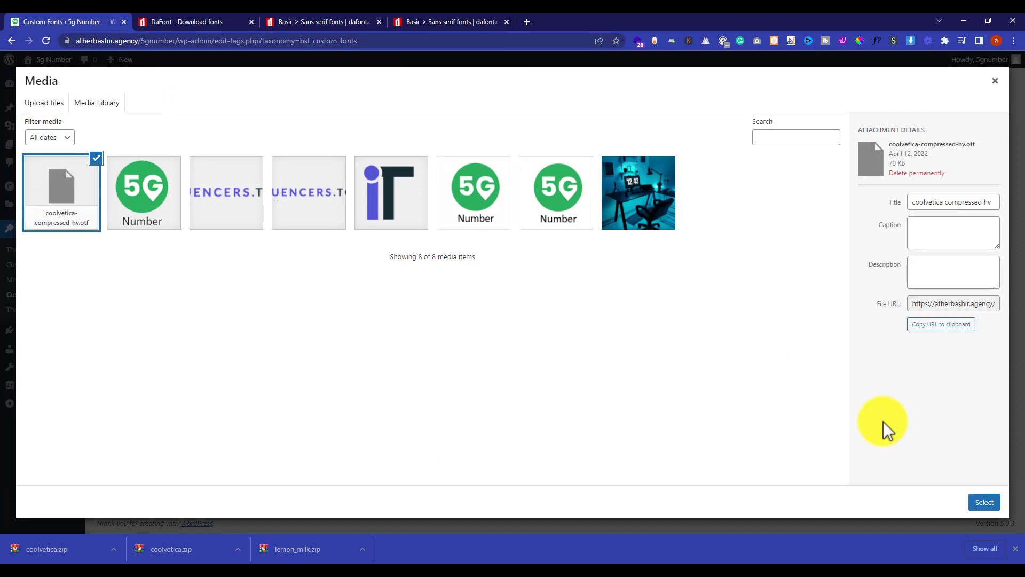
{"action": "left_click", "coordinate": [985, 502]}
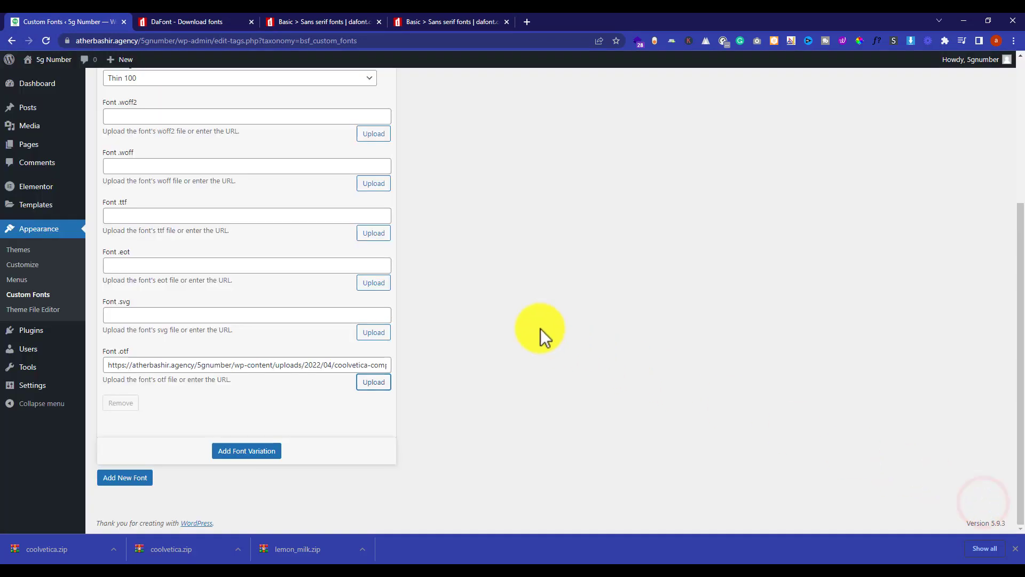
{"action": "scroll", "coordinate": [541, 328], "scroll_direction": "up", "scroll_amount": 2}
{"action": "scroll", "coordinate": [541, 328], "scroll_direction": "up", "scroll_amount": 5}
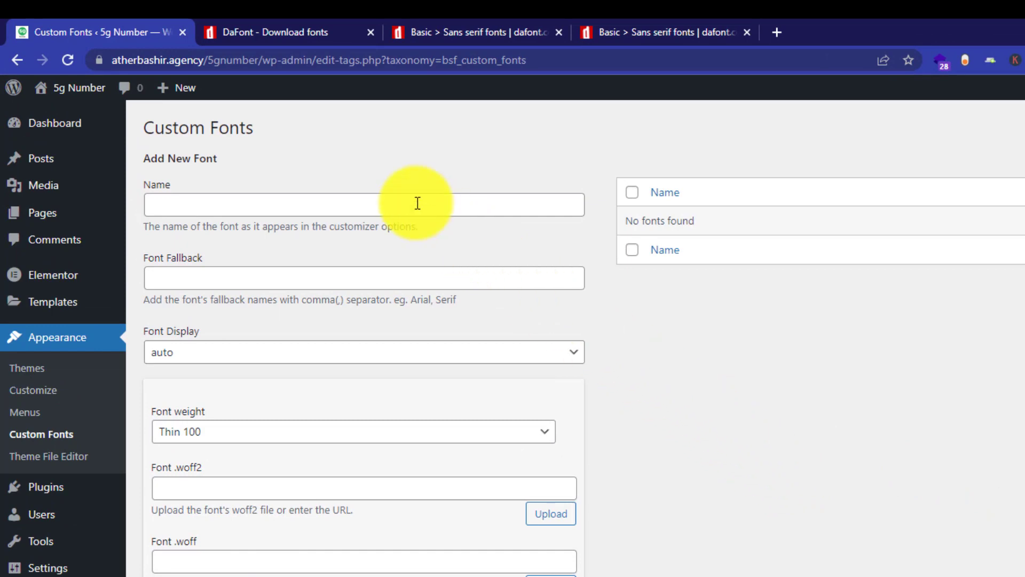
Step: Name the font 'Coolvetica', add it, and go to All Pages
{"action": "left_click", "coordinate": [417, 204]}
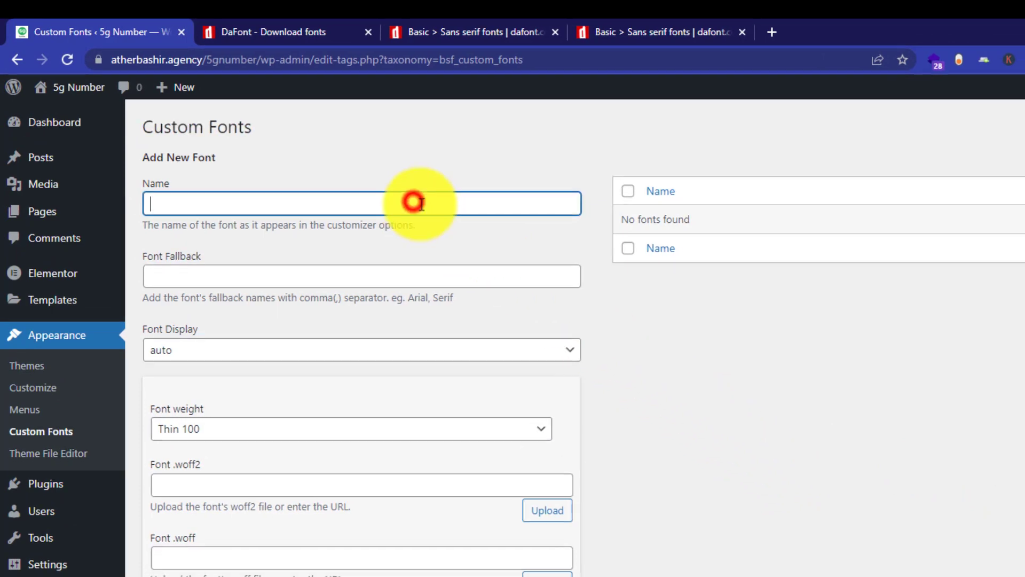
{"action": "type", "text": "Coolvetica"}
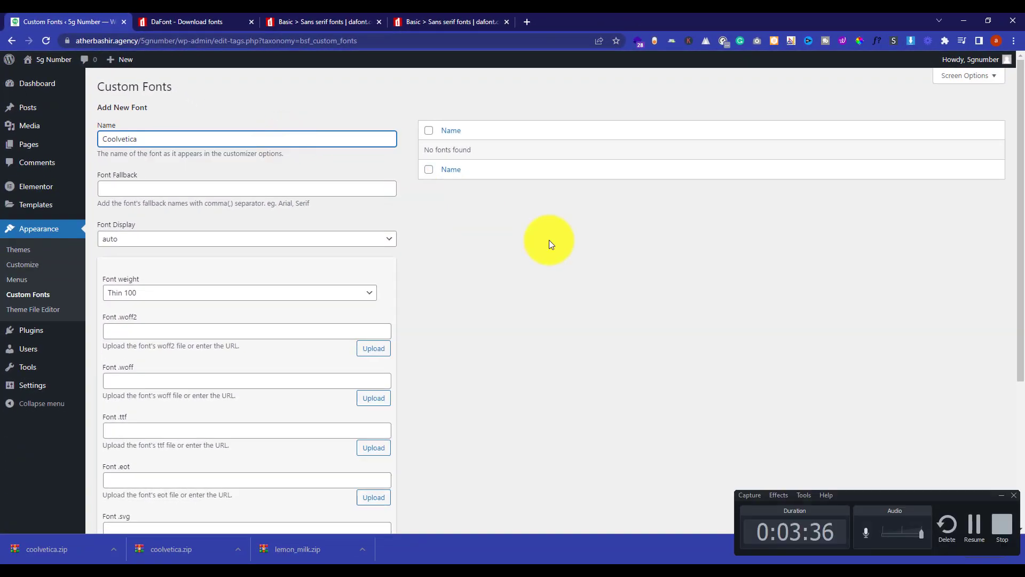
{"action": "scroll", "coordinate": [693, 152], "scroll_direction": "down", "scroll_amount": 8}
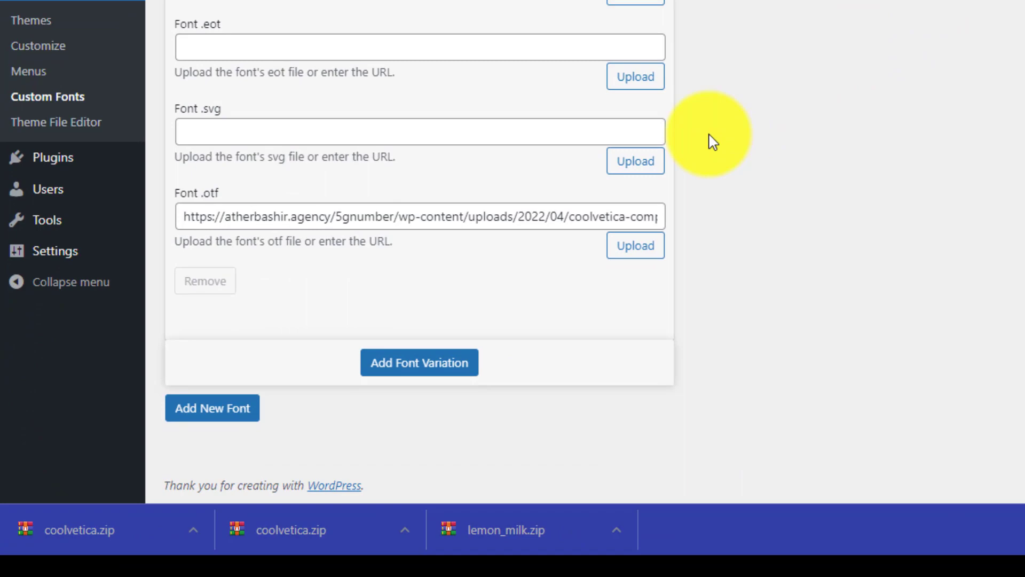
{"action": "left_click", "coordinate": [212, 407]}
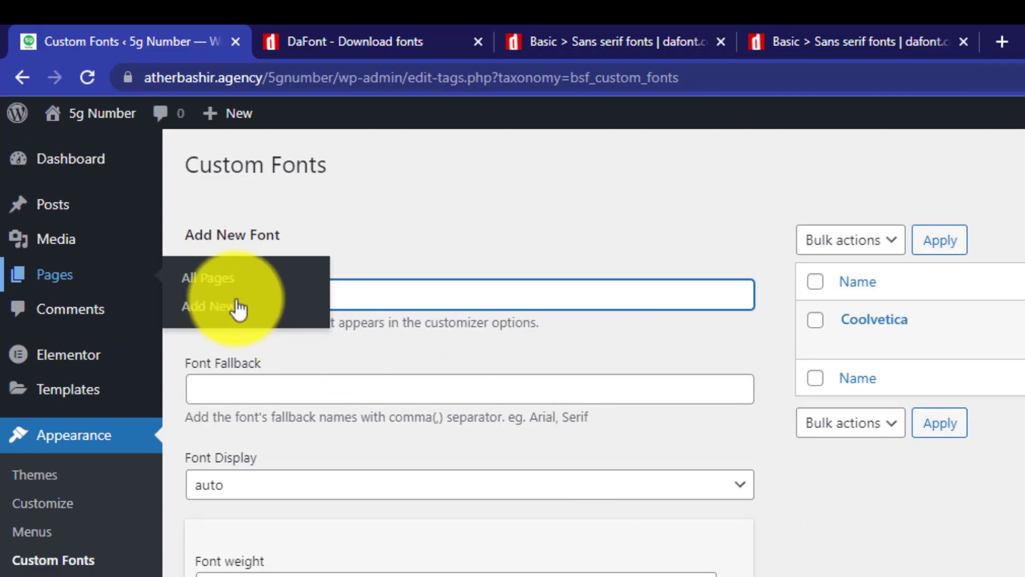
{"action": "left_click", "coordinate": [206, 282]}
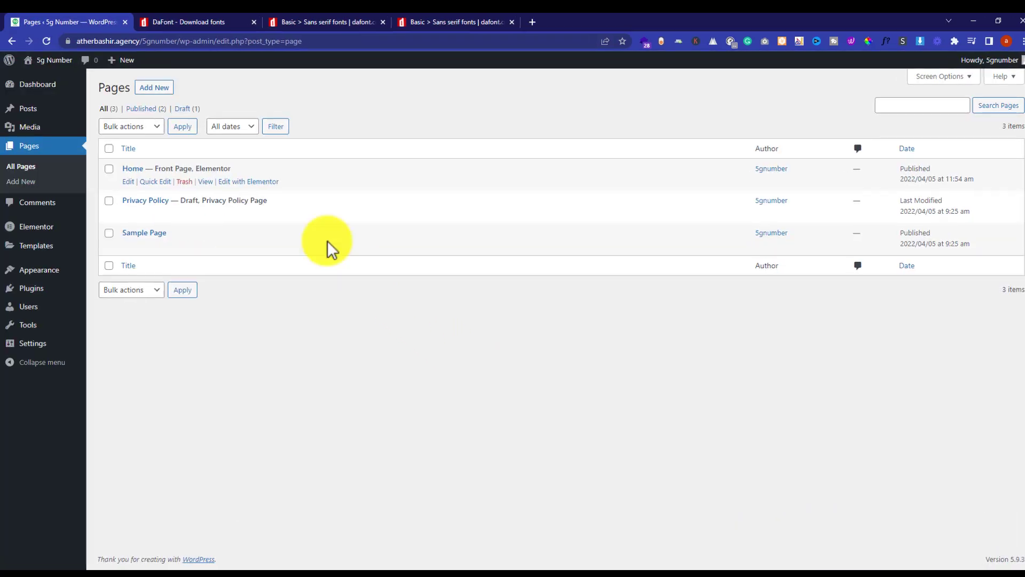
Step: Edit the Home page with Elementor in a new tab, add a Heading widget, and select its placeholder title
{"action": "middle_click", "coordinate": [349, 243]}
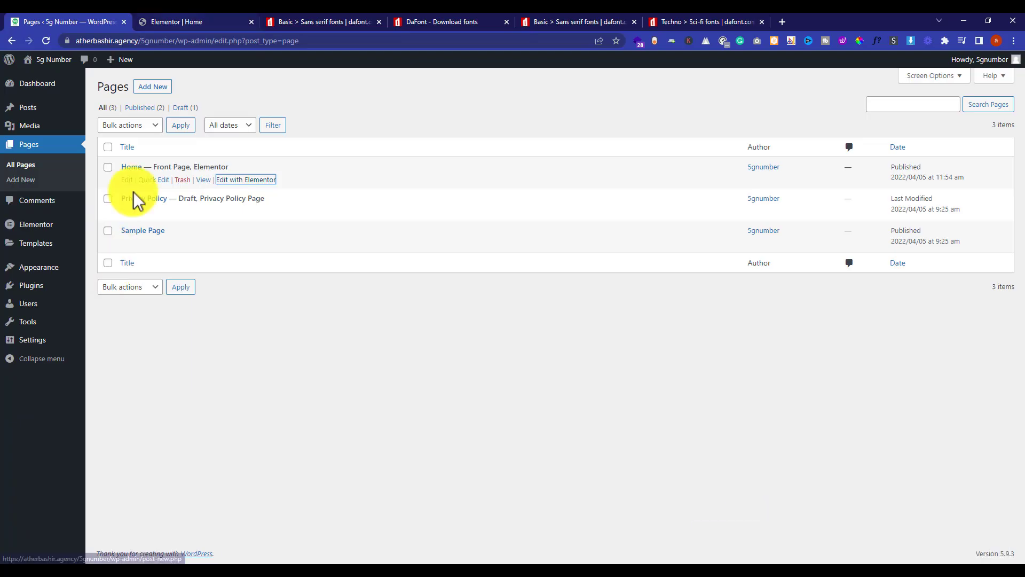
{"action": "key", "text": "ctrl+Tab"}
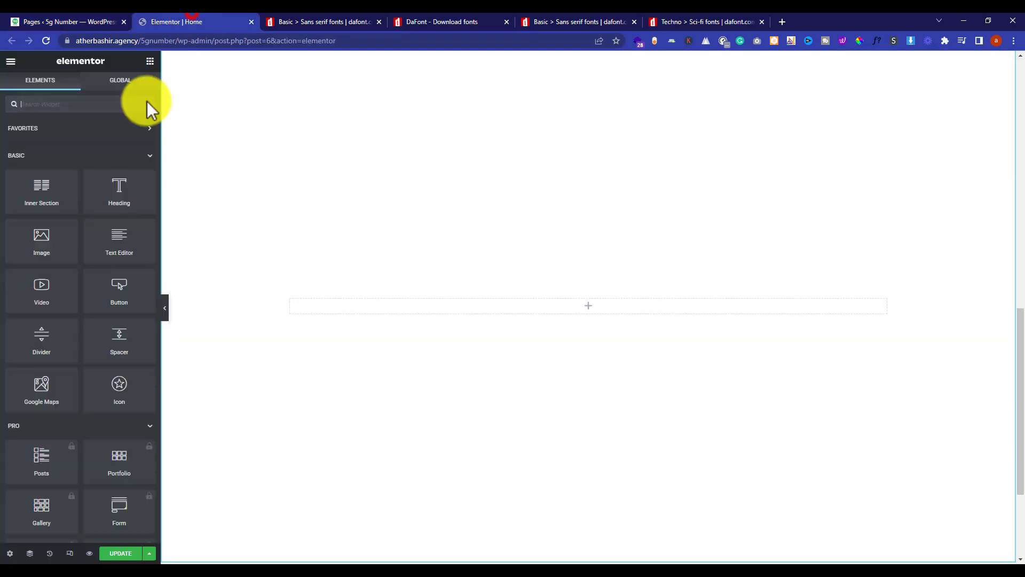
{"action": "left_click_drag", "start_coordinate": [119, 191], "coordinate": [477, 307]}
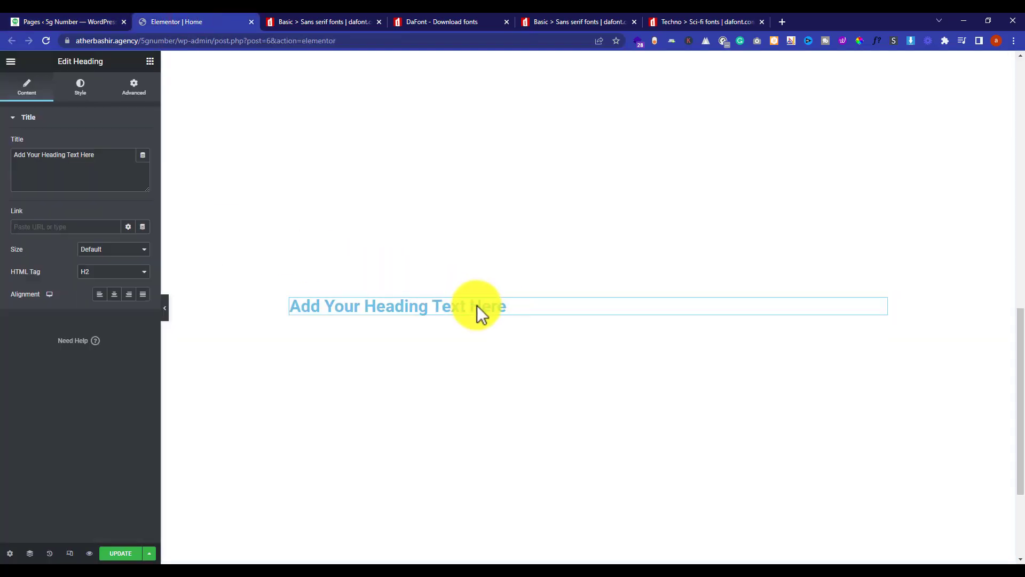
{"action": "triple_click", "coordinate": [65, 161]}
{"action": "type", "text": "Coolvetica"}
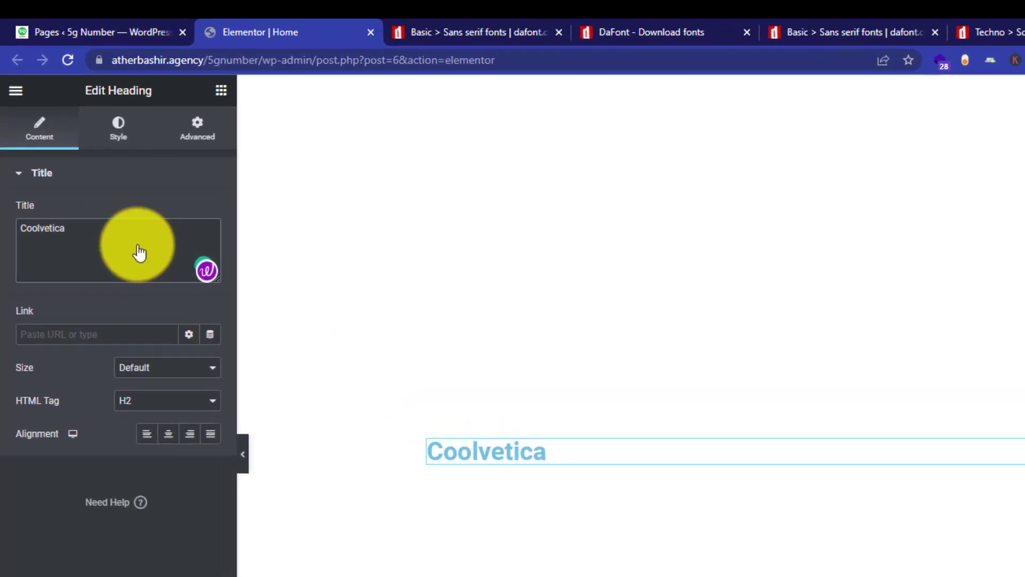
Step: Set the heading's font family to Coolvetica and its size to about 55, then collapse the panel
{"action": "left_click", "coordinate": [118, 129]}
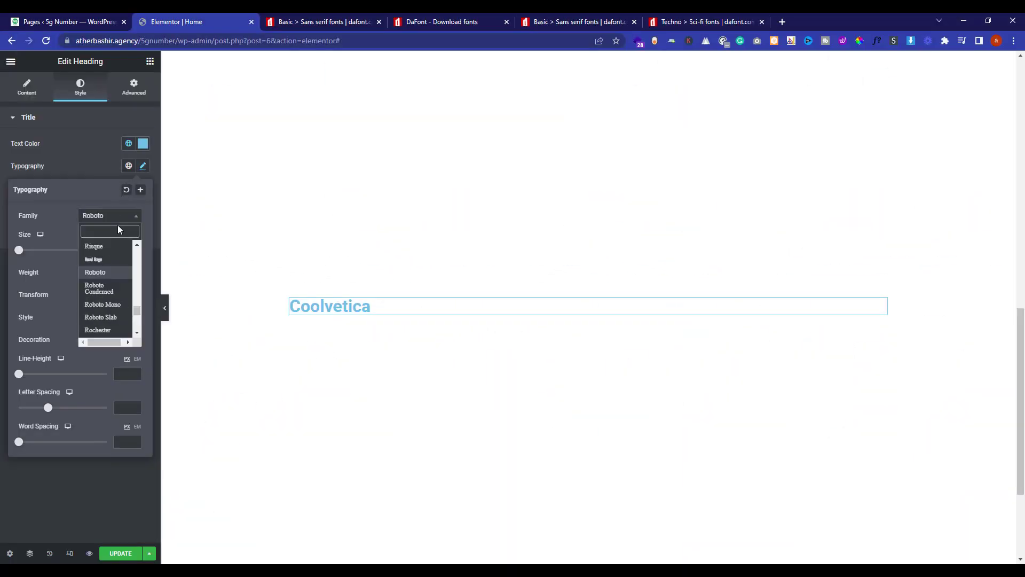
{"action": "type", "text": "cool"}
{"action": "left_click", "coordinate": [114, 244]}
{"action": "left_click", "coordinate": [20, 250]}
{"action": "left_click_drag", "start_coordinate": [23, 251], "coordinate": [44, 251]}
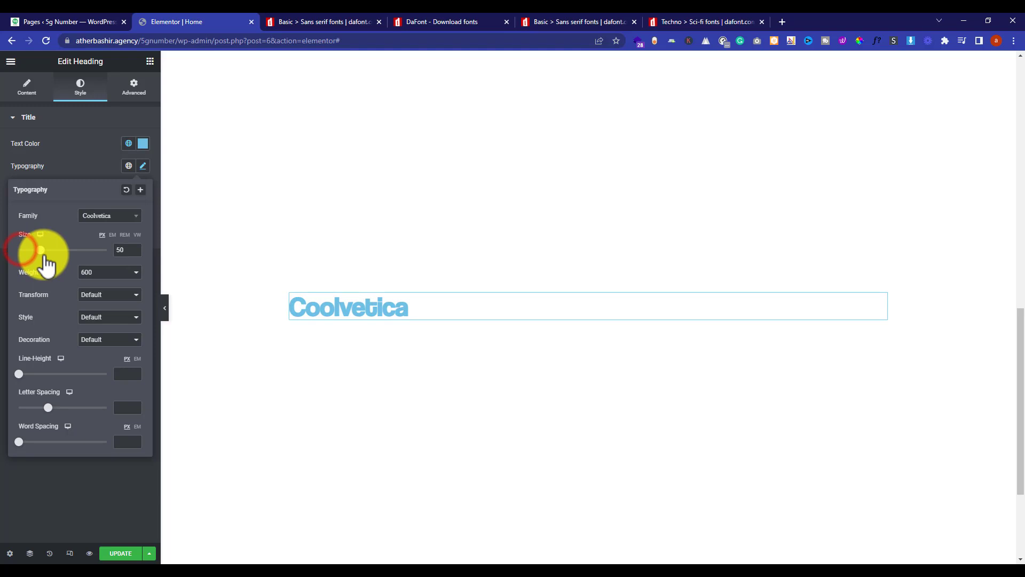
{"action": "left_click", "coordinate": [165, 306]}
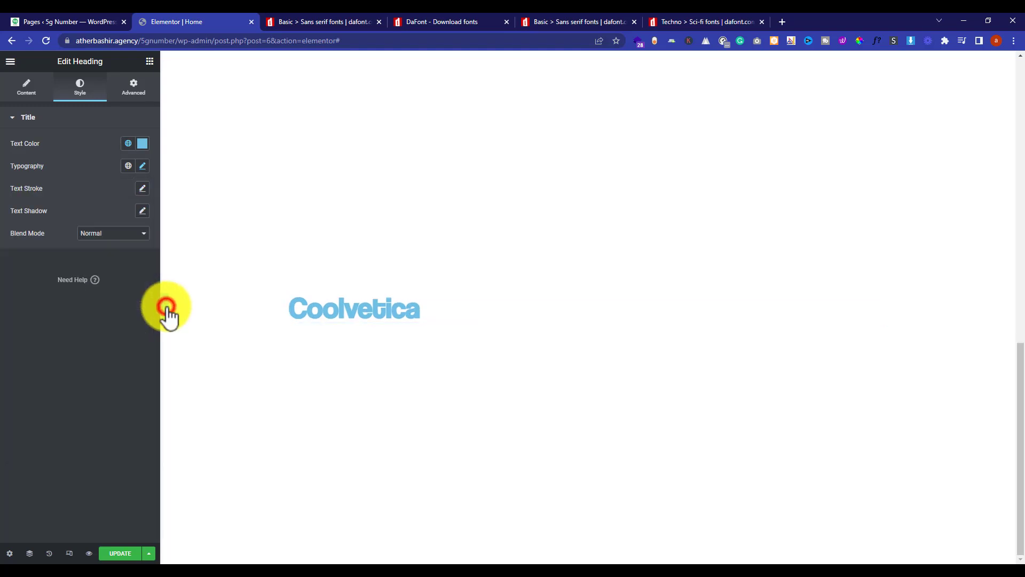
{"action": "left_click_drag", "start_coordinate": [304, 310], "coordinate": [220, 309]}
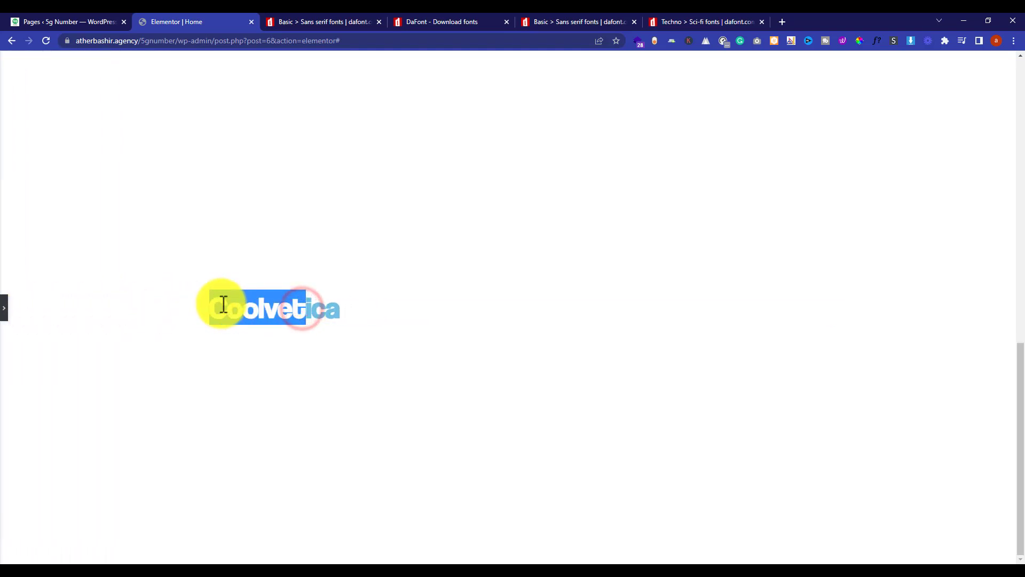